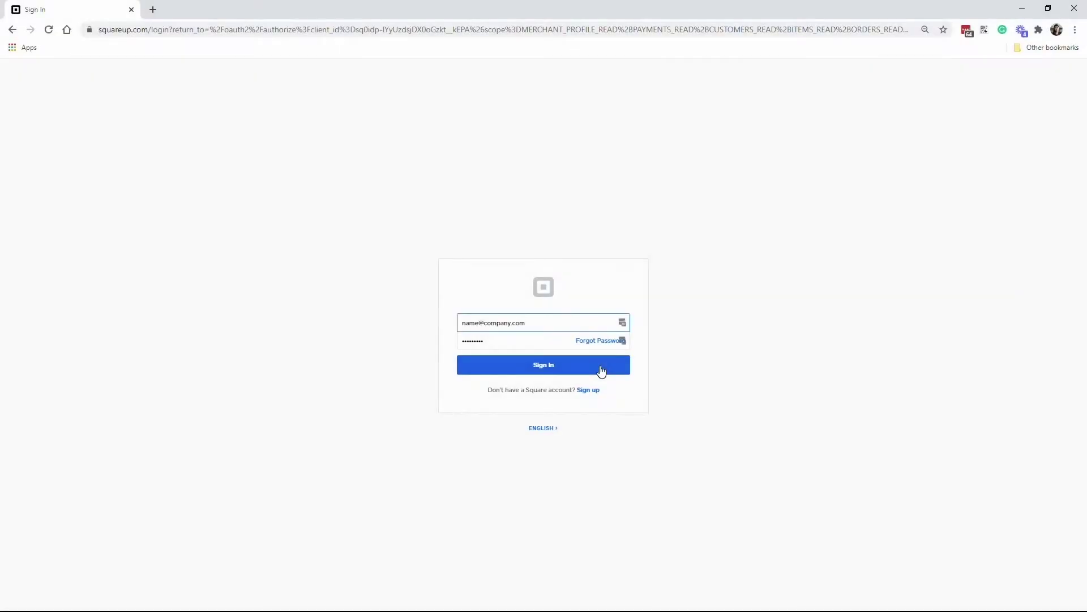
Sign in to Square, allow Xero access, and grant Square Payments access to the Xero organisation
{"action": "left_click", "coordinate": [602, 371]}
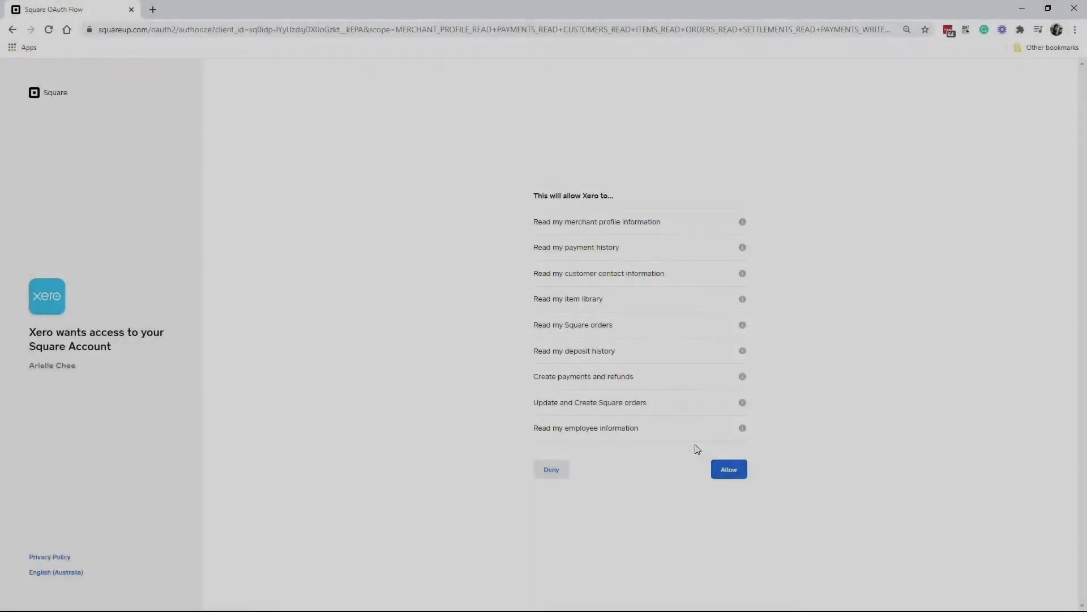
{"action": "left_click", "coordinate": [741, 474]}
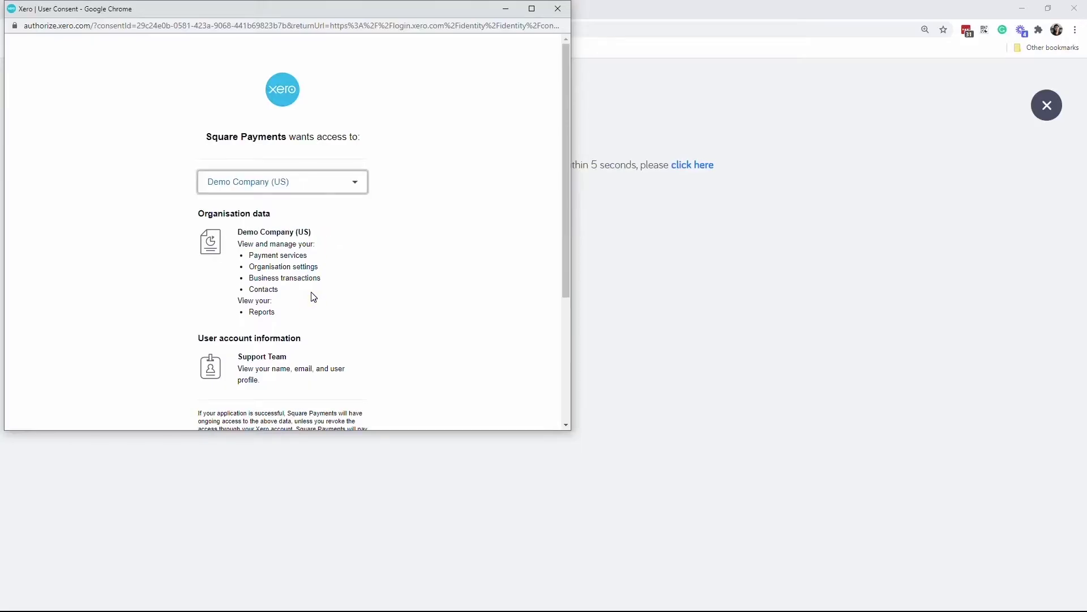
{"action": "scroll", "coordinate": [314, 297], "scroll_direction": "down", "scroll_amount": 4}
{"action": "left_click", "coordinate": [354, 347]}
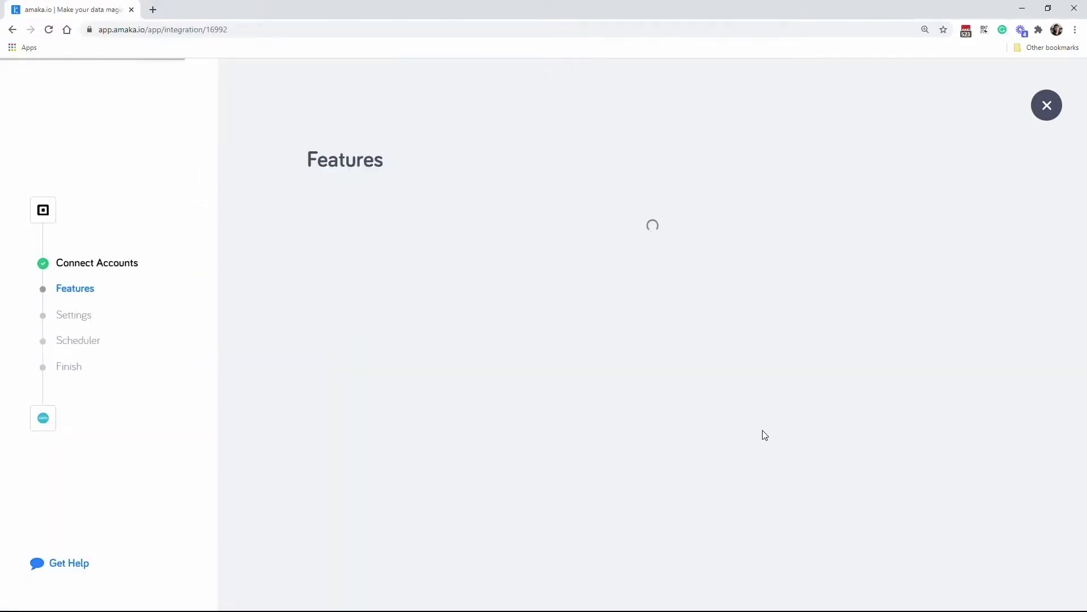
Save the features, confirm the Express Setup with Sales Sync and Payment Service, and return to Features
{"action": "left_click", "coordinate": [983, 575]}
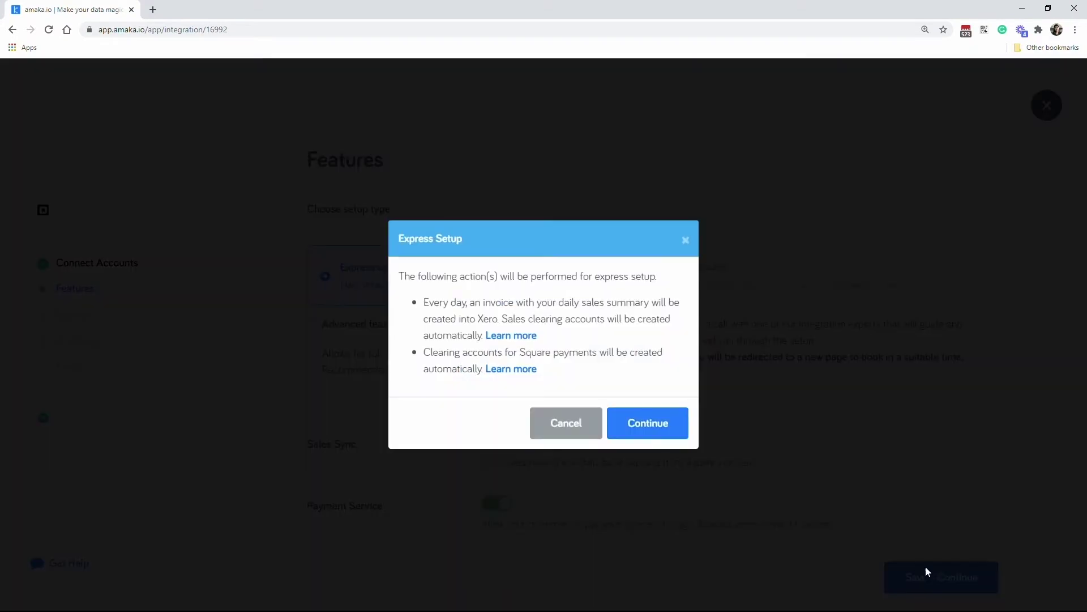
{"action": "left_click", "coordinate": [673, 422]}
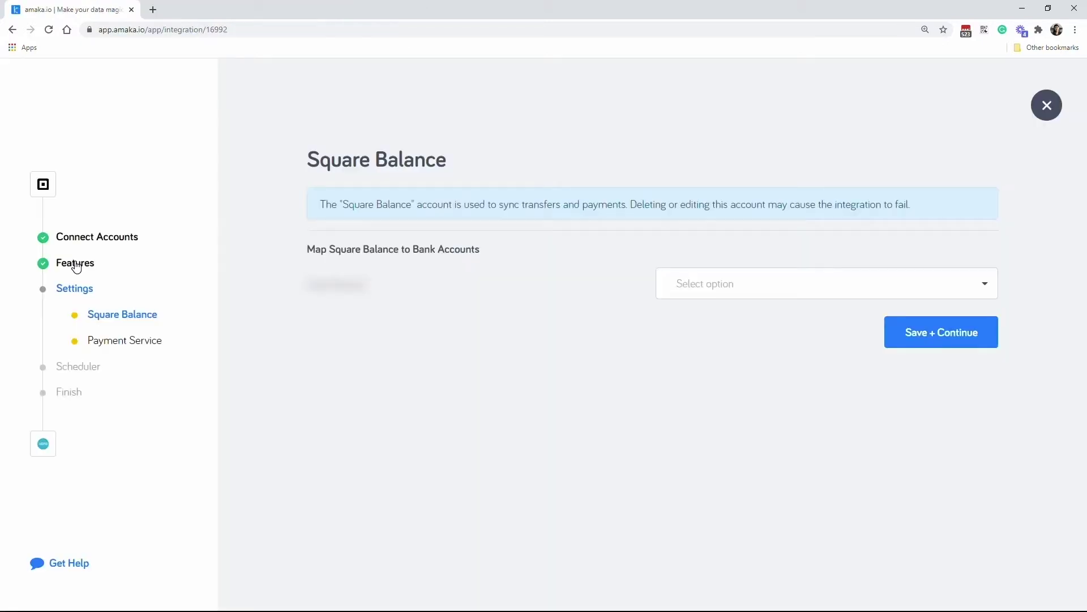
{"action": "left_click", "coordinate": [77, 267]}
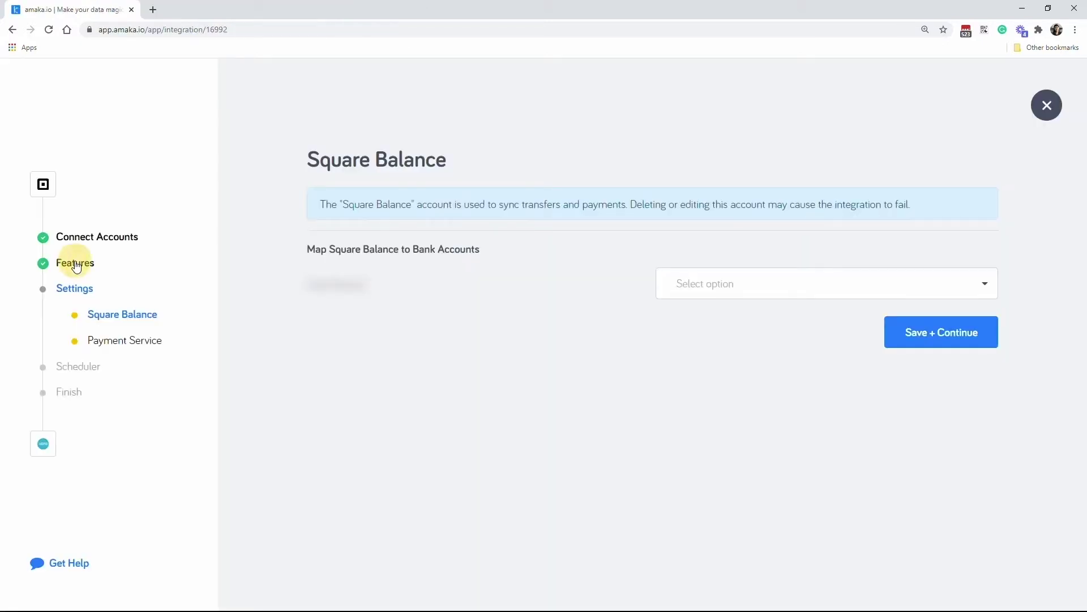
Enable Advanced features, then map the Syringes and Needles category to Syringes and Needles
{"action": "left_click", "coordinate": [360, 329]}
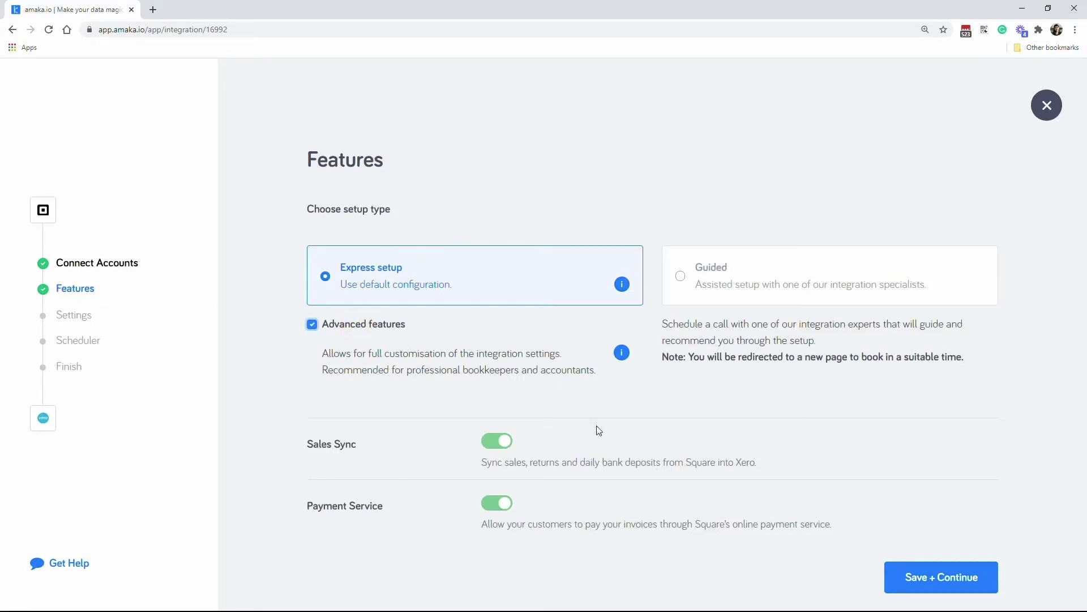
{"action": "left_click", "coordinate": [975, 576]}
{"action": "scroll", "coordinate": [789, 418], "scroll_direction": "down", "scroll_amount": 5}
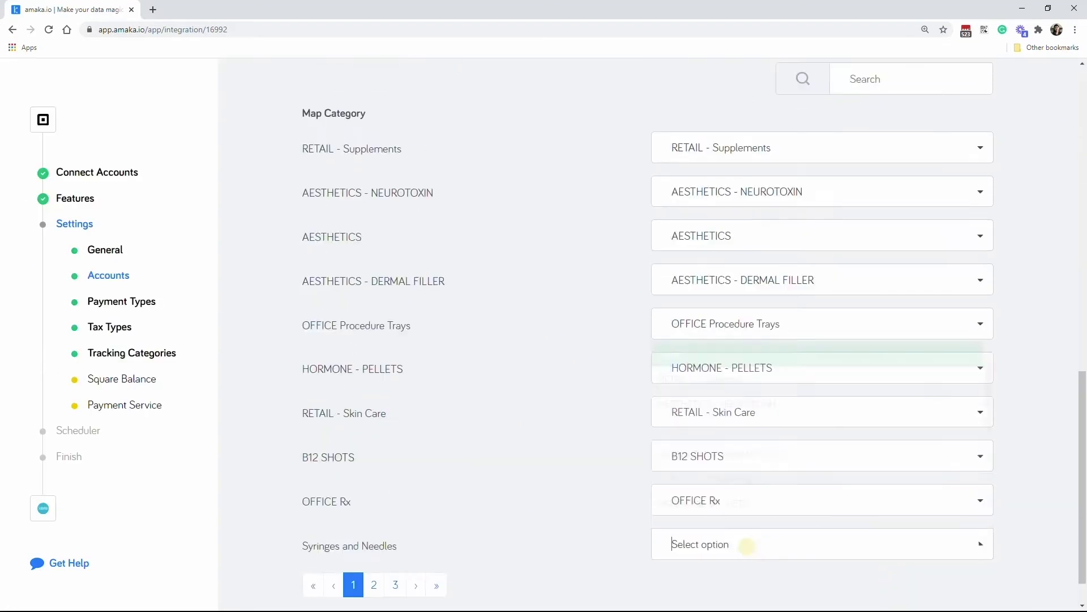
{"action": "left_click", "coordinate": [748, 543]}
{"action": "type", "text": "sy"}
{"action": "left_click", "coordinate": [764, 518]}
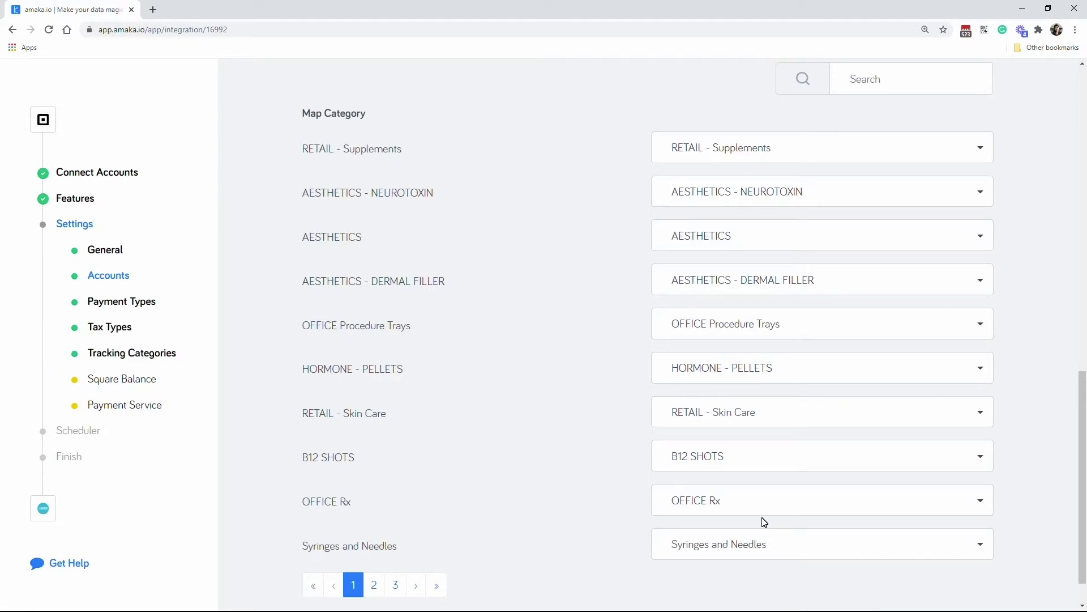
{"action": "scroll", "coordinate": [770, 520], "scroll_direction": "down", "scroll_amount": 1}
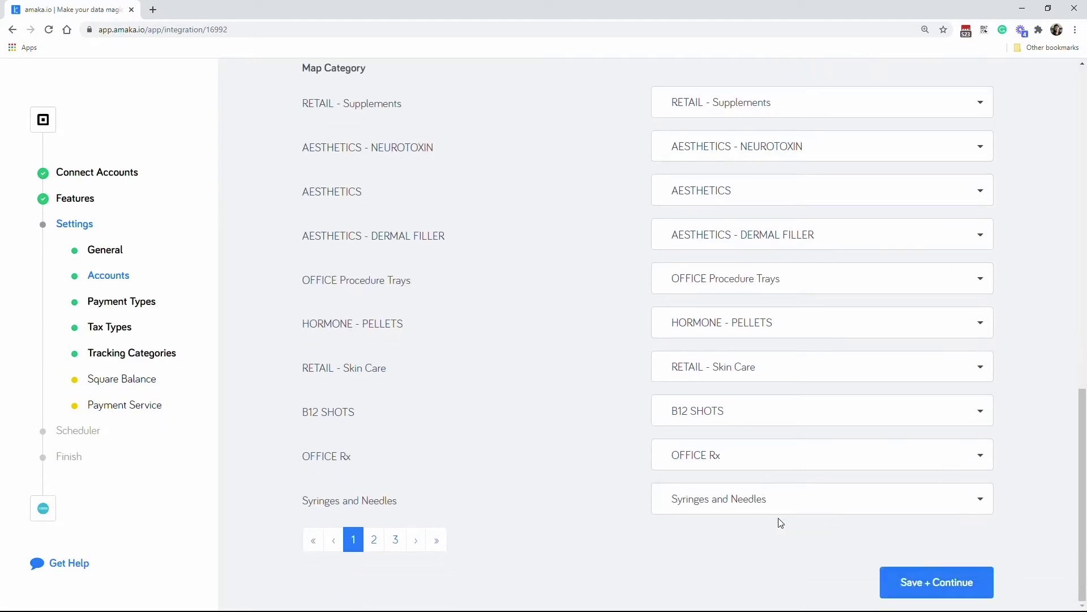
Save category mappings, then review and save Payment Type mappings, including Card Payments to Square Balance
{"action": "left_click", "coordinate": [981, 583]}
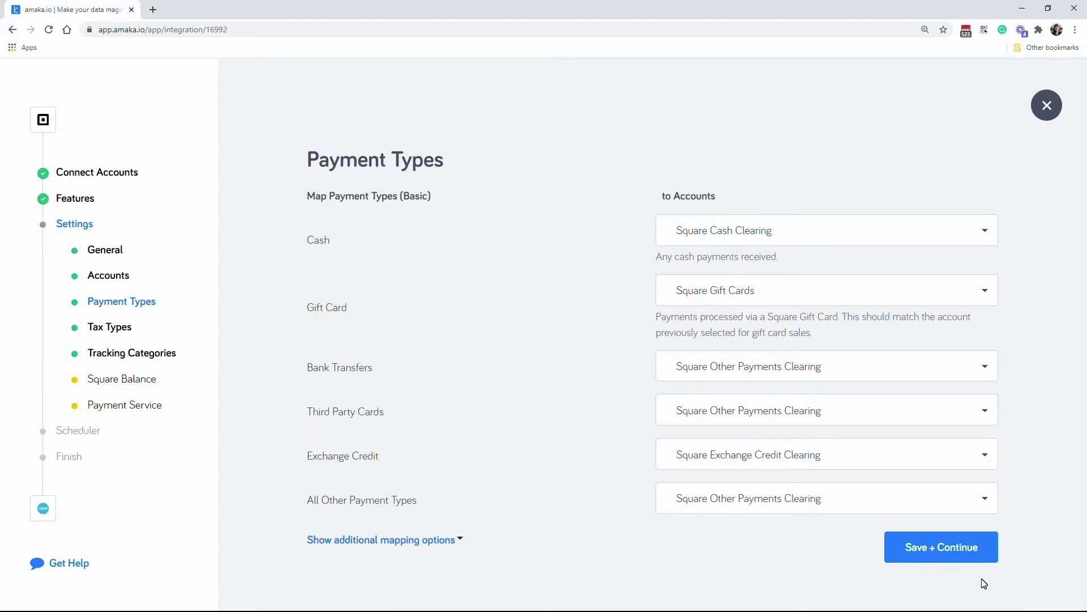
{"action": "left_click", "coordinate": [455, 542]}
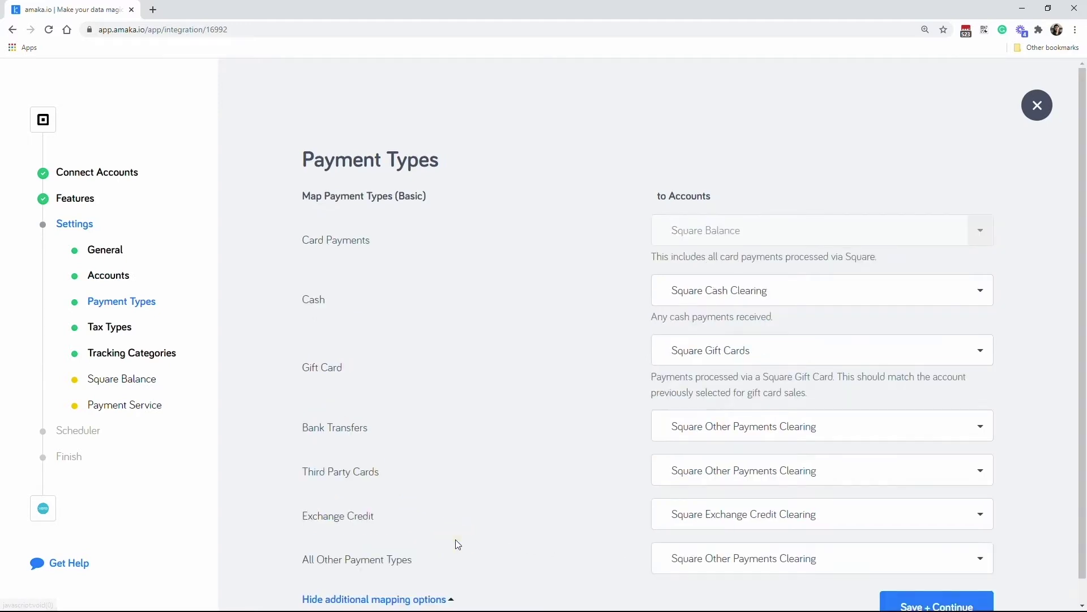
{"action": "scroll", "coordinate": [458, 544], "scroll_direction": "down", "scroll_amount": 1}
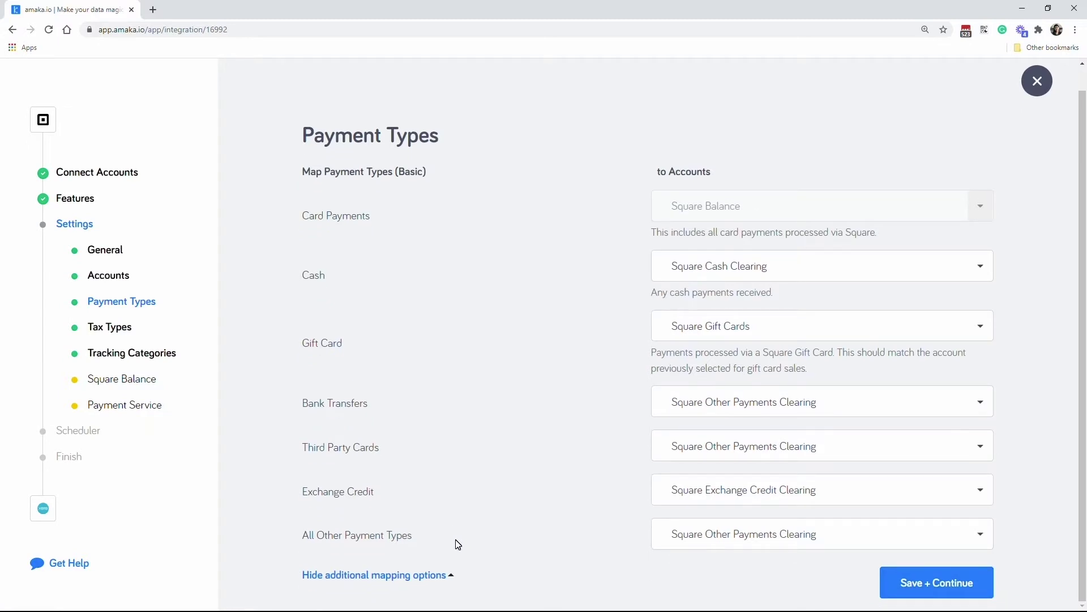
{"action": "left_click", "coordinate": [981, 579]}
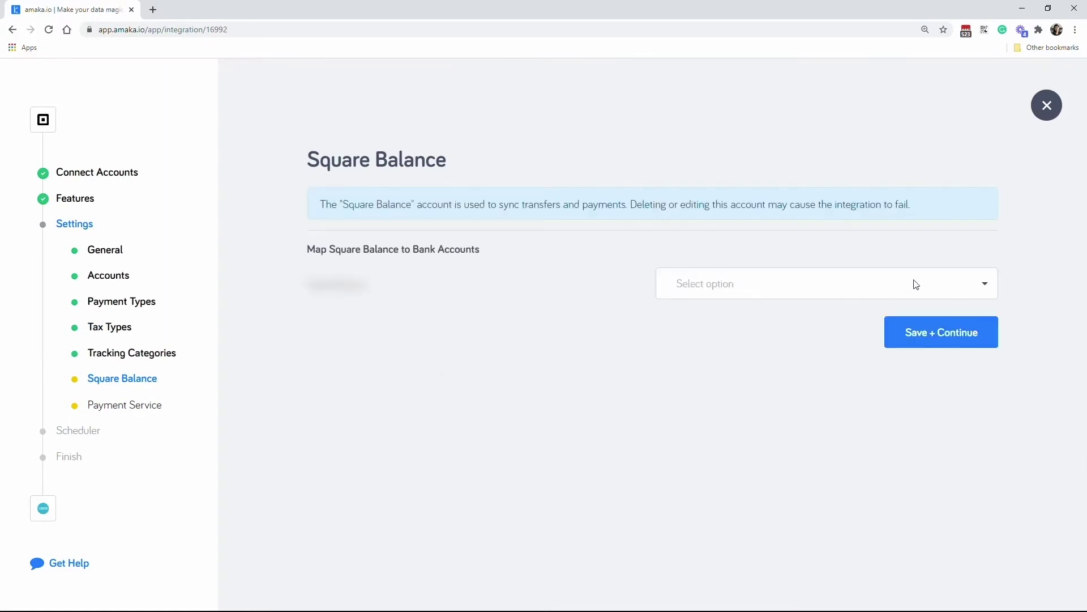
Choose Checking Account as the bank account for Square Balance
{"action": "left_click", "coordinate": [976, 288]}
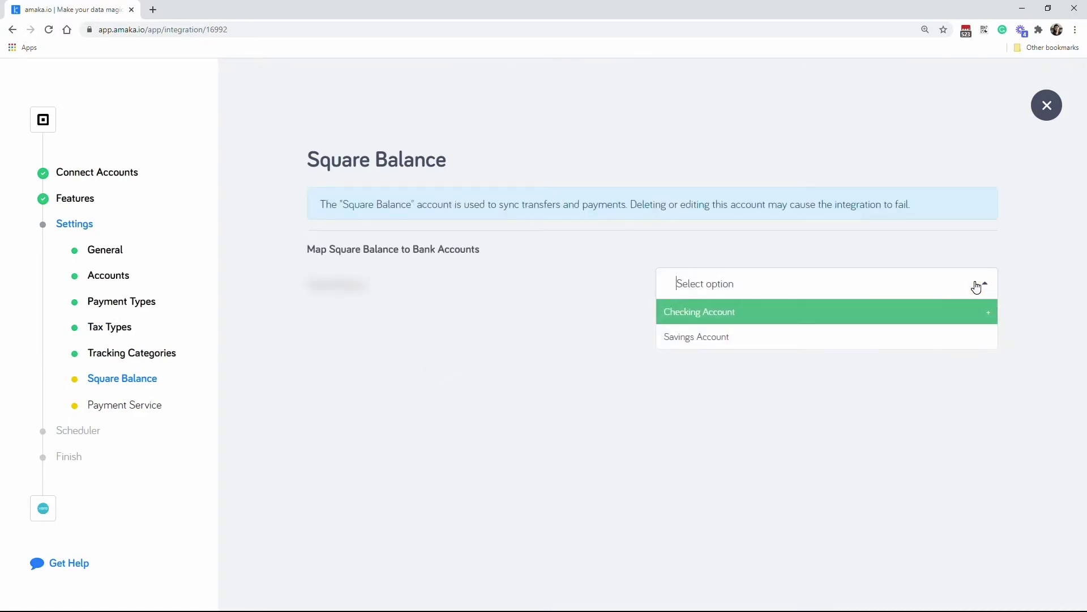
{"action": "left_click", "coordinate": [968, 311]}
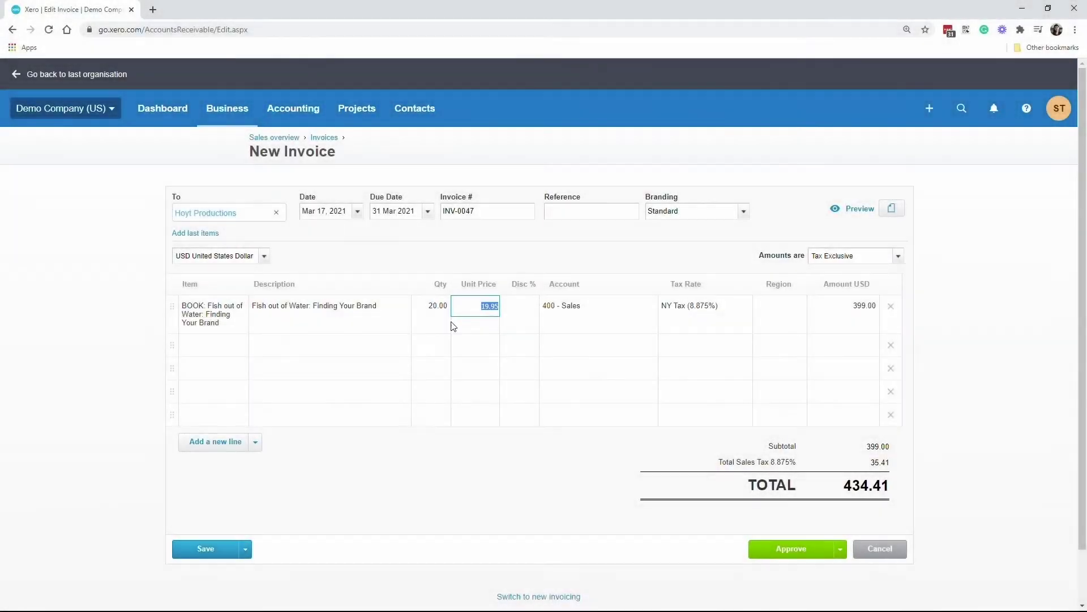
Approve invoice INV-0047 and send it to the customer by email
{"action": "left_click", "coordinate": [787, 548]}
{"action": "left_click", "coordinate": [712, 255]}
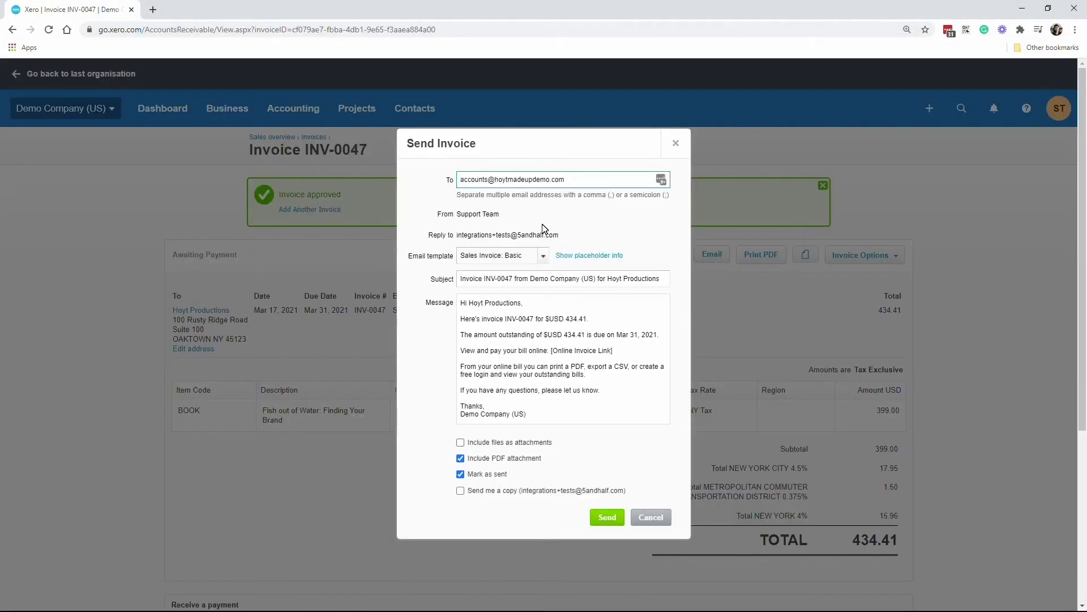
{"action": "left_click", "coordinate": [606, 516]}
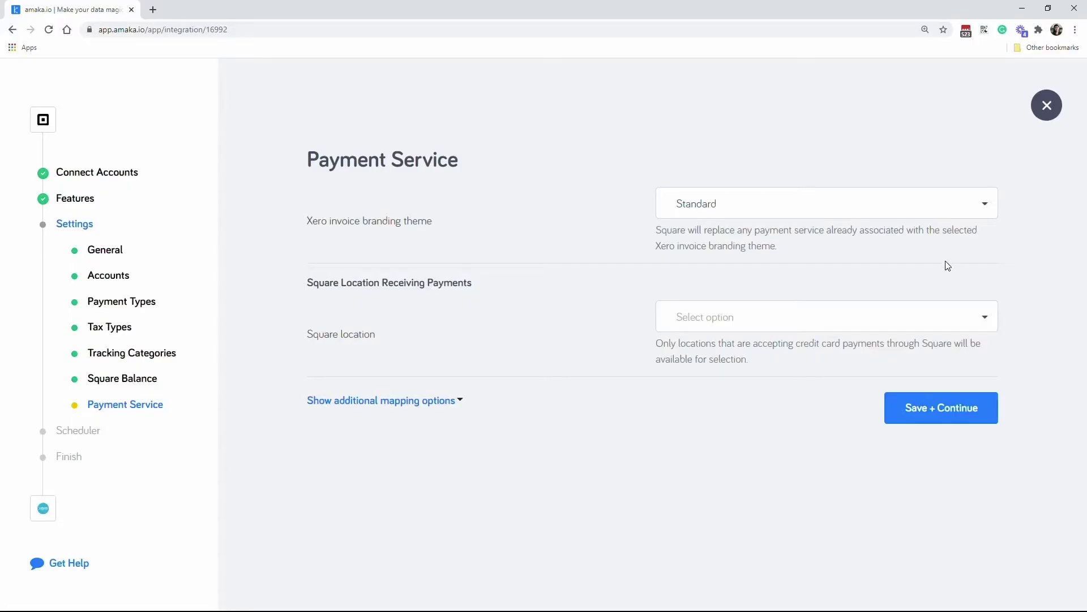
Pick the payment-receiving Square location for the Standard theme and save the Payment Service settings
{"action": "left_click", "coordinate": [981, 319]}
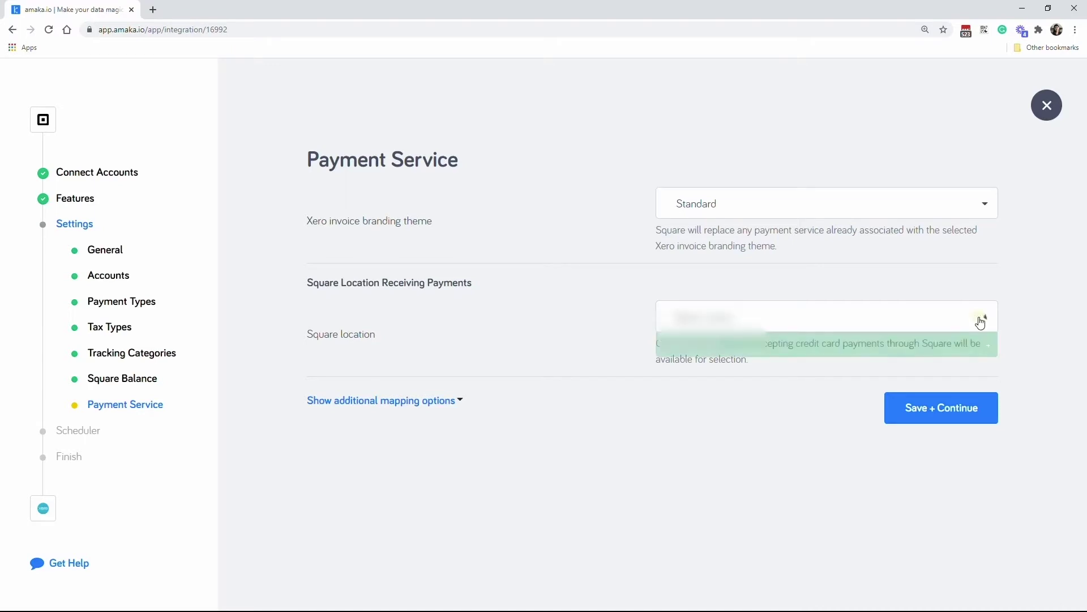
{"action": "left_click", "coordinate": [844, 348]}
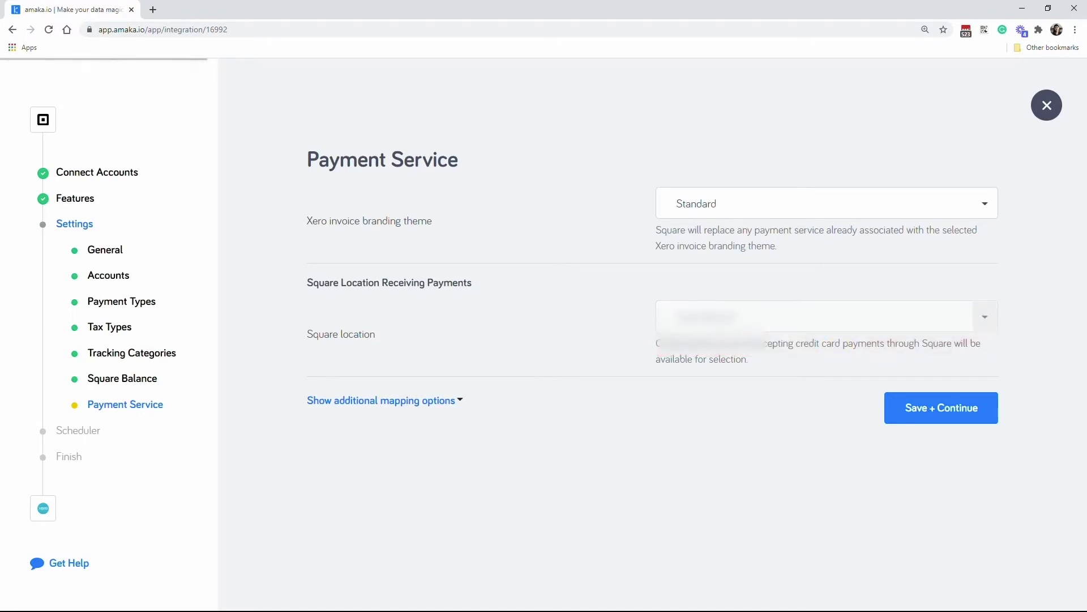
{"action": "left_click", "coordinate": [989, 464]}
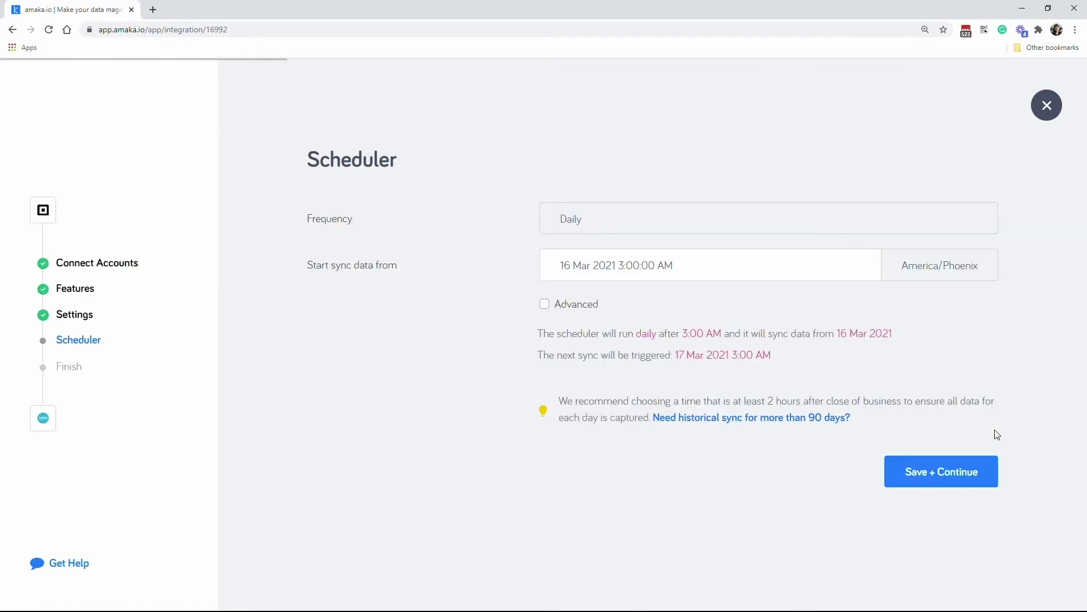
Set the scheduler's start sync date to 1 January 2021, keeping the 3:00 AM daily sync
{"action": "left_click", "coordinate": [814, 274]}
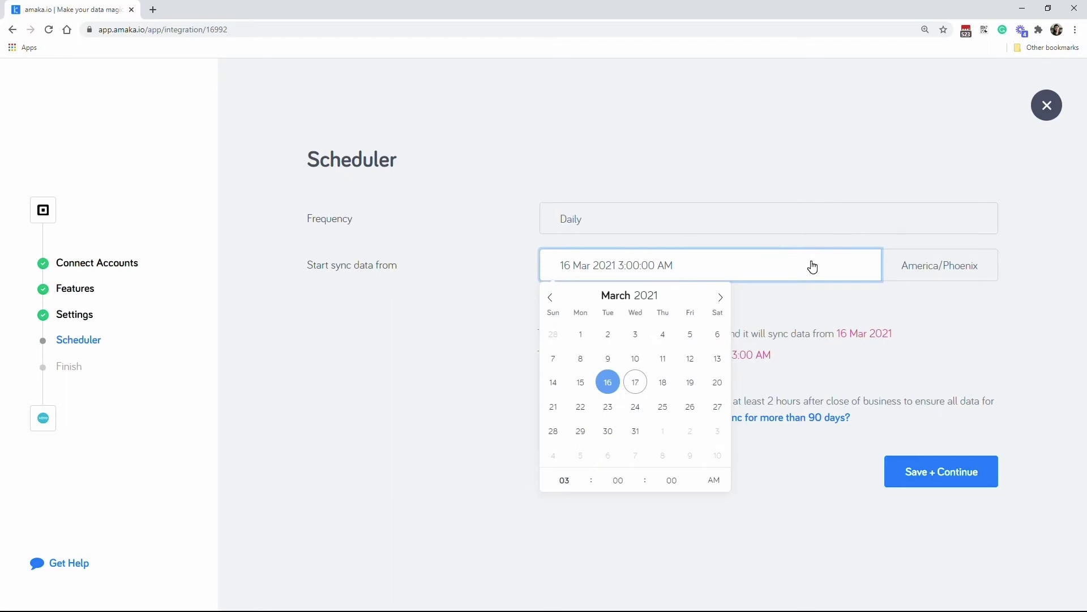
{"action": "left_click", "coordinate": [551, 299]}
{"action": "left_click", "coordinate": [551, 298]}
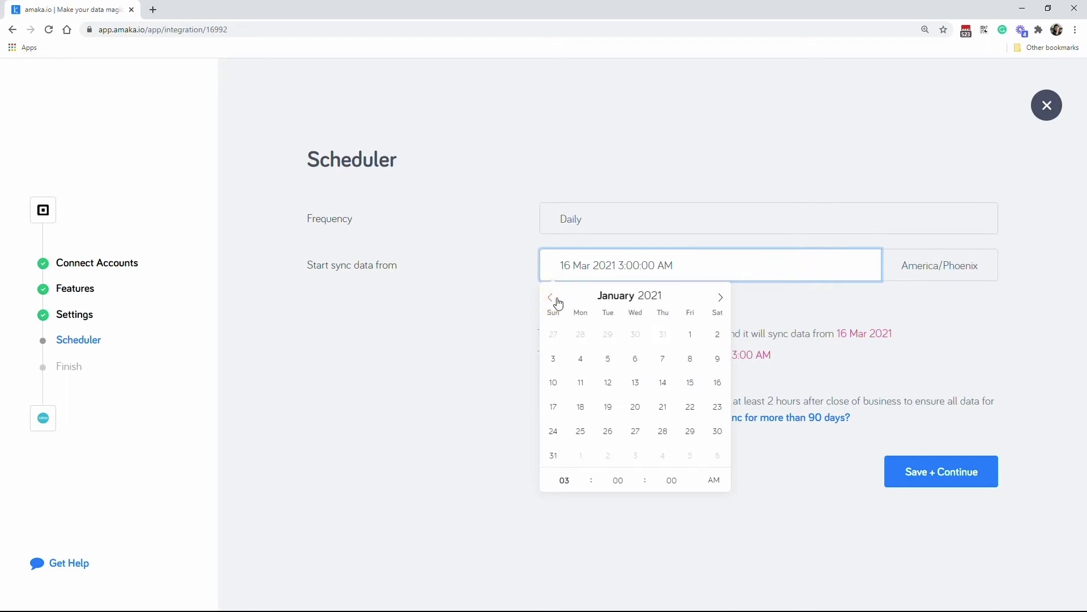
{"action": "left_click", "coordinate": [688, 335]}
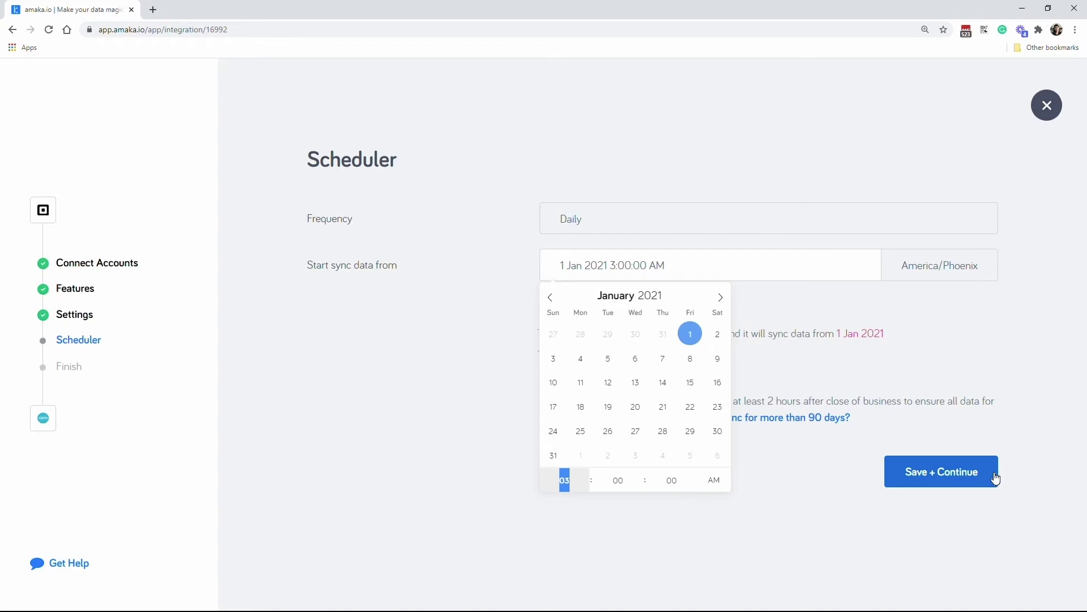
Finish the Amaka setup, then reconcile Xero's Jan 5 Square deposit of 938.92
{"action": "left_click", "coordinate": [995, 478]}
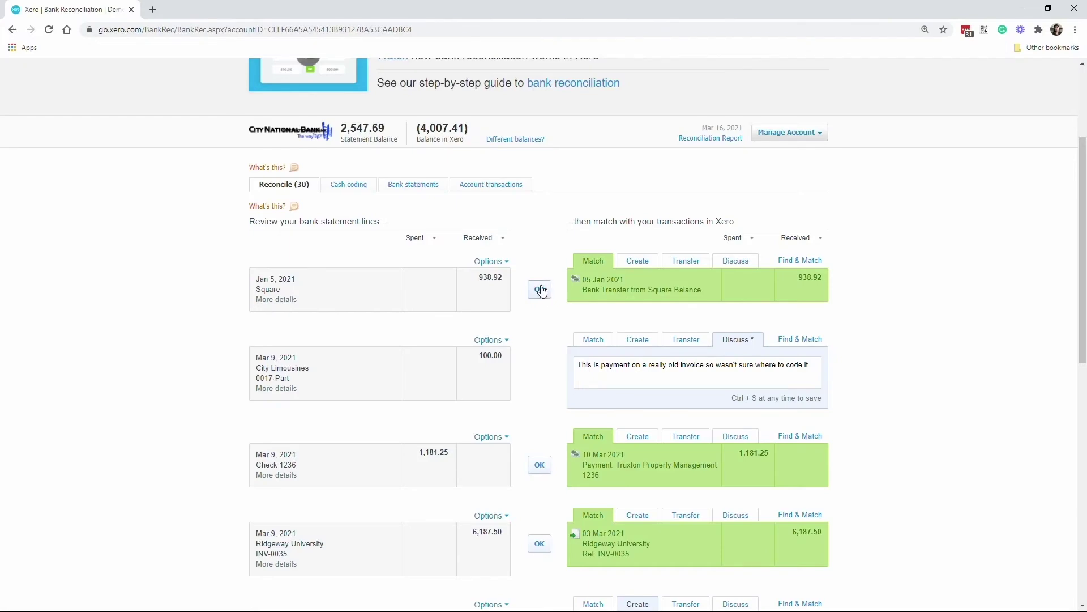
{"action": "left_click", "coordinate": [540, 290]}
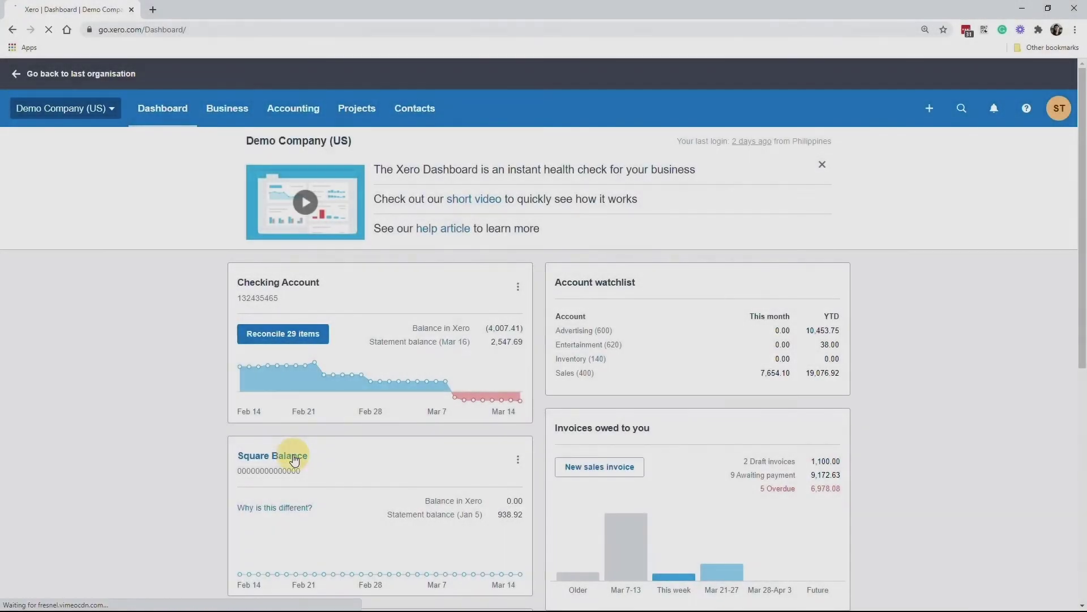
Enable Mark as Reconciled and mark the Jan 5 938.92 Square Balance transfer to Checking Account reconciled
{"action": "left_click", "coordinate": [289, 456]}
{"action": "left_click", "coordinate": [1037, 109]}
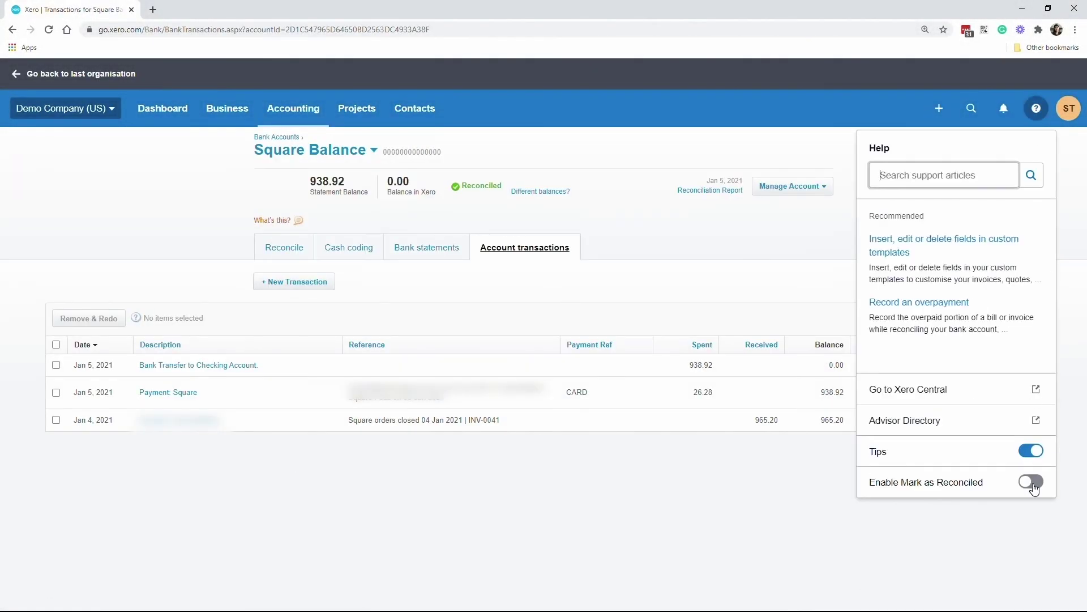
{"action": "left_click", "coordinate": [1032, 479]}
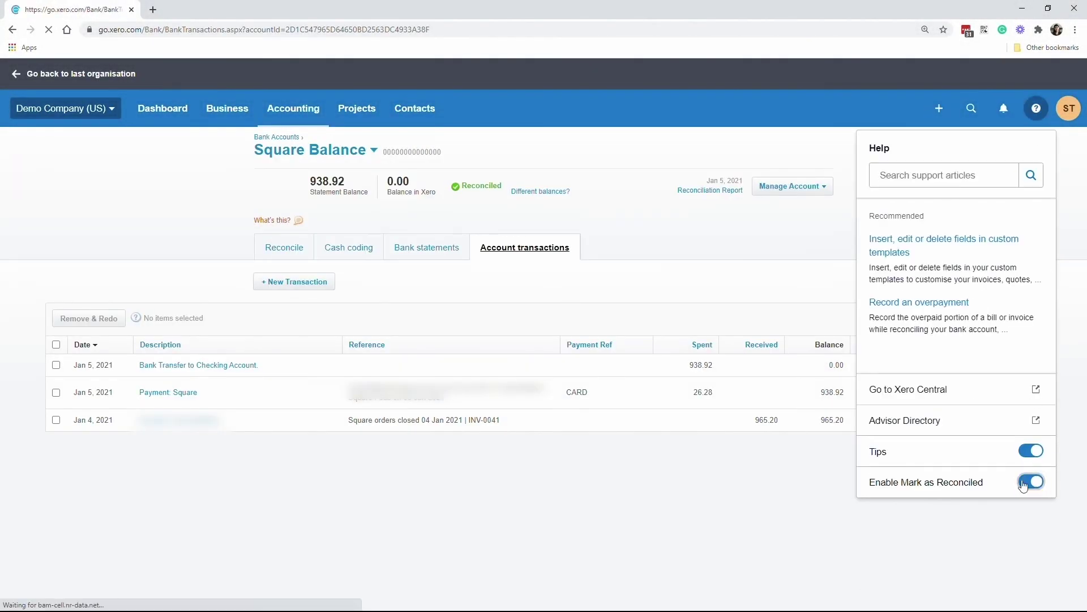
{"action": "left_click", "coordinate": [57, 366]}
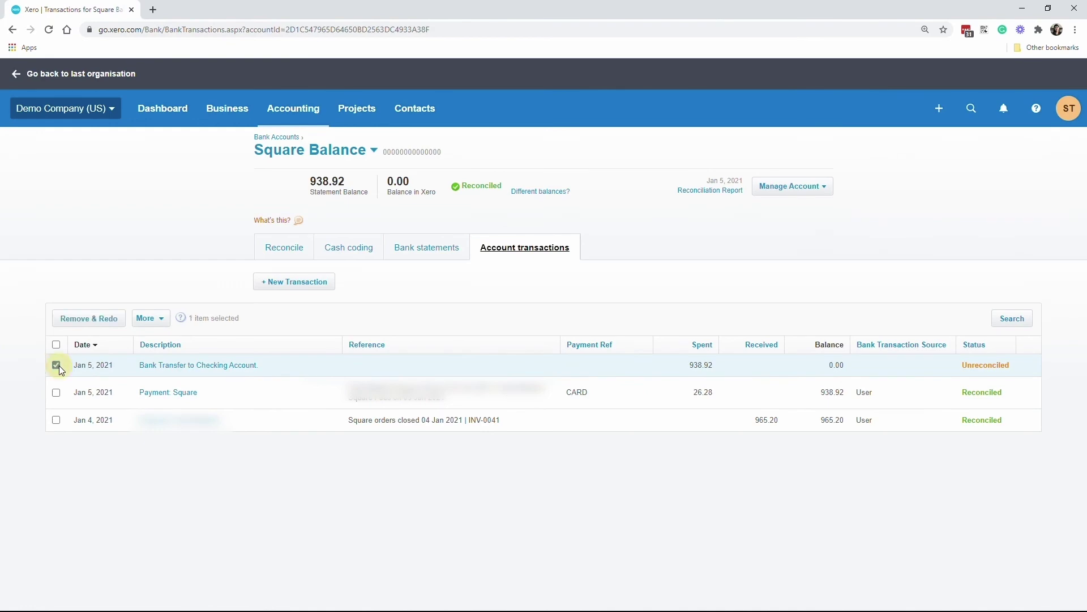
{"action": "left_click", "coordinate": [155, 325]}
{"action": "left_click", "coordinate": [171, 338]}
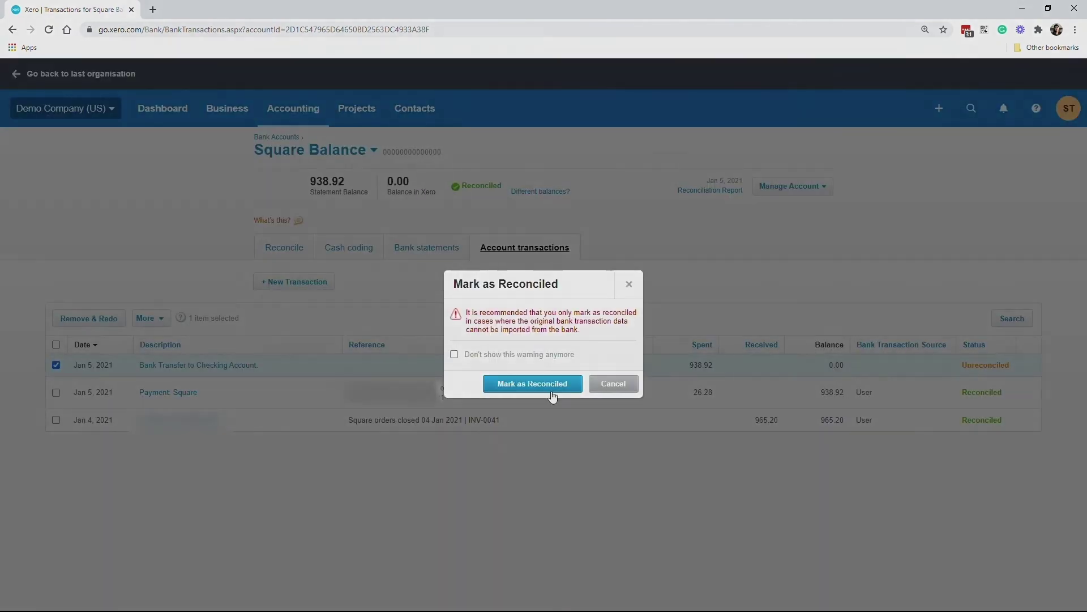